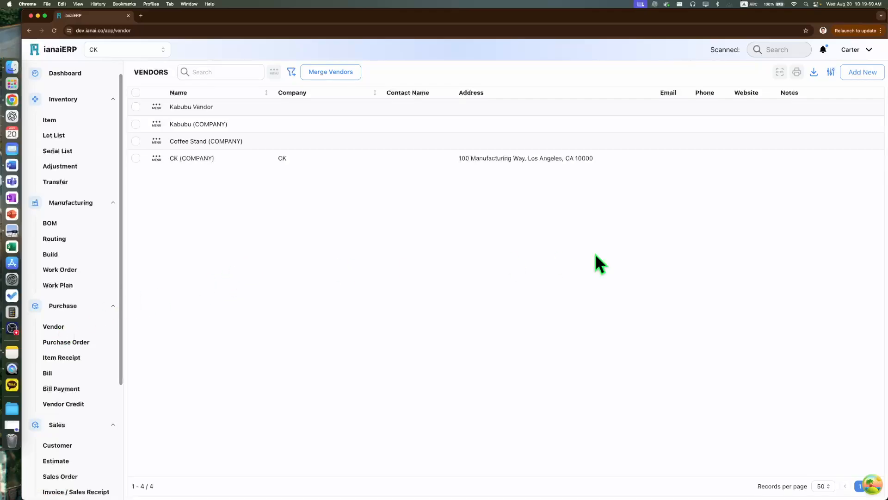
pyautogui.click(864, 74)
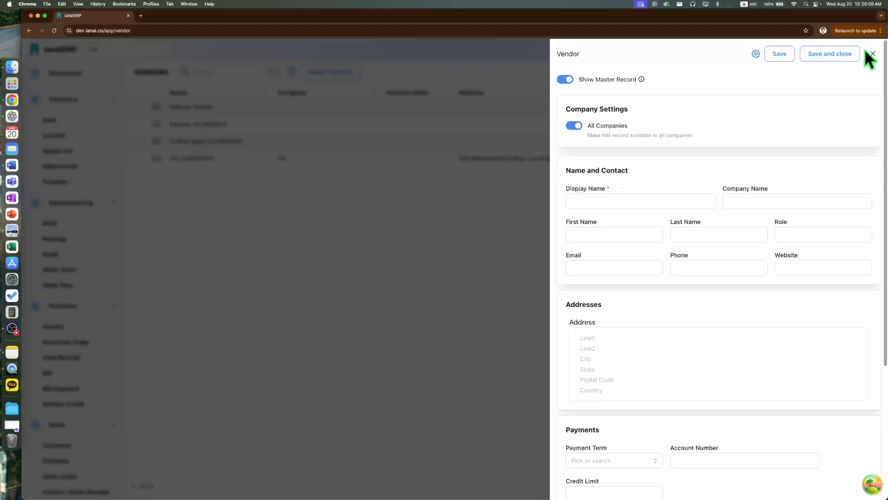
pyautogui.click(877, 53)
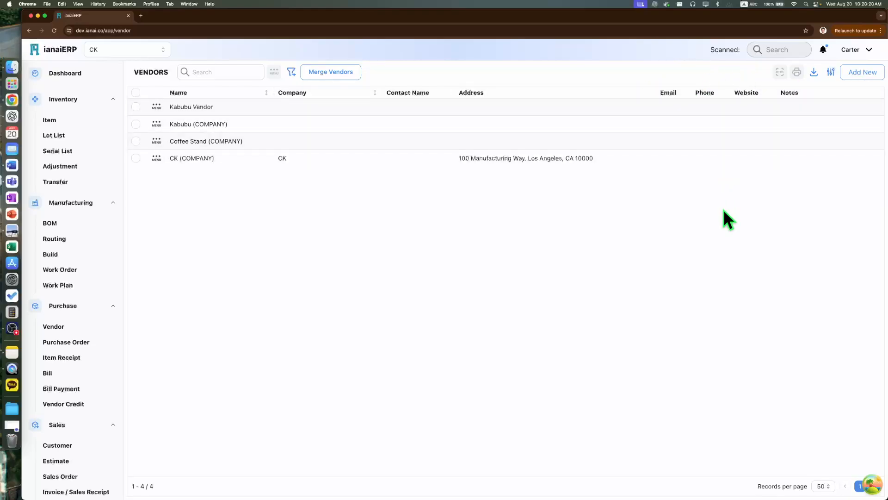
pyautogui.click(156, 107)
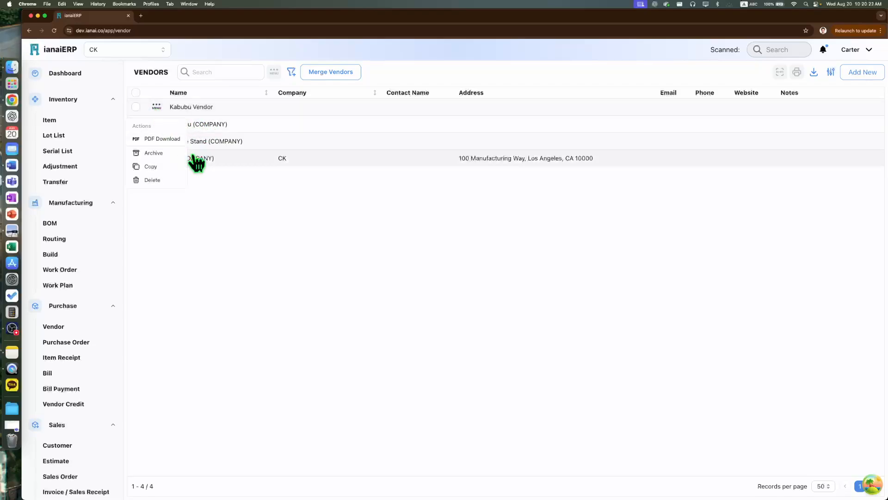
pyautogui.click(242, 210)
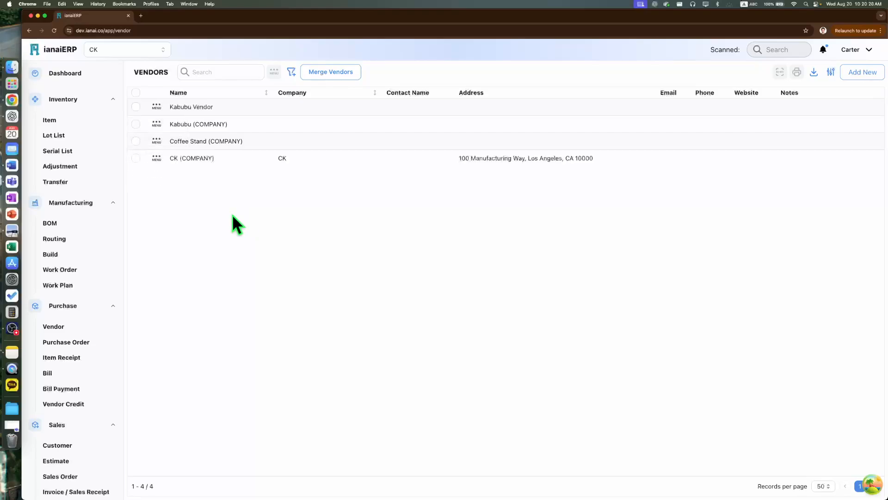
# Step: Start a new vendor record and make it available only to the specific company Kabubu instead of all companies
pyautogui.click(854, 74)
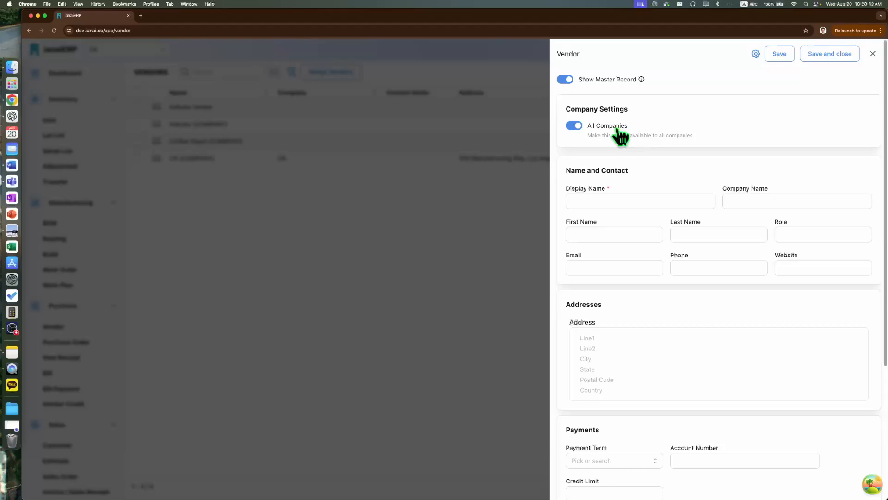
pyautogui.click(582, 129)
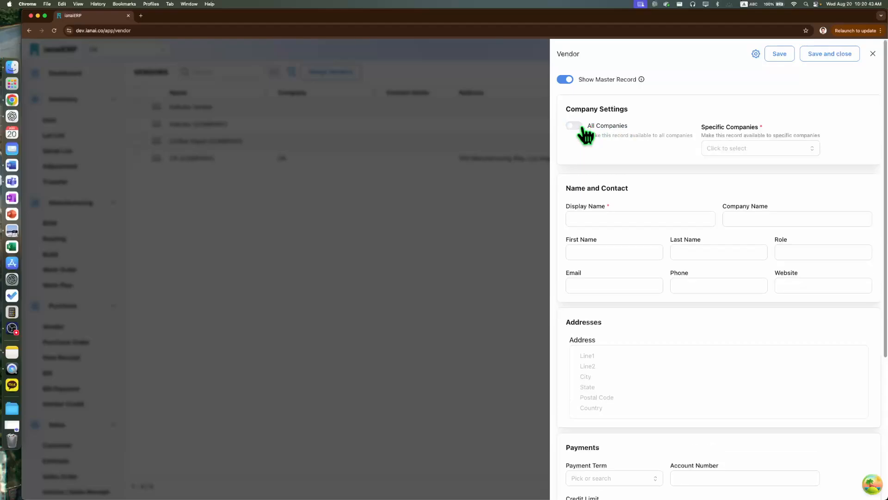
pyautogui.click(738, 149)
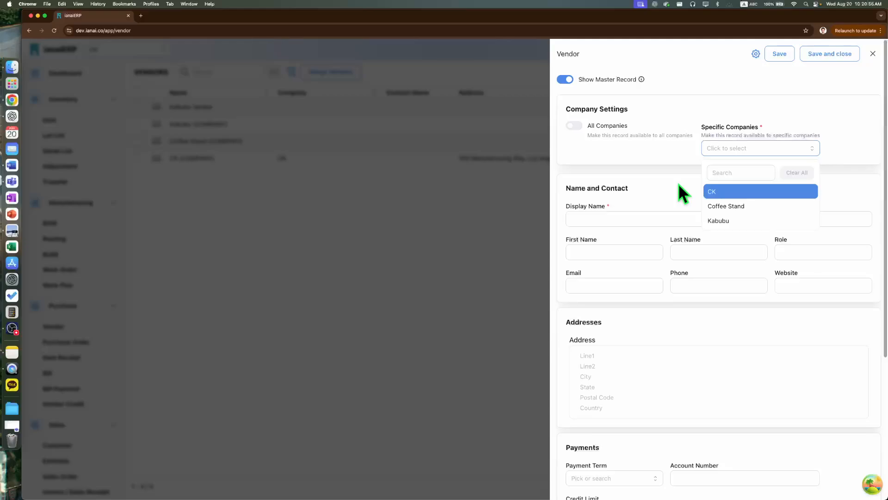
pyautogui.click(711, 221)
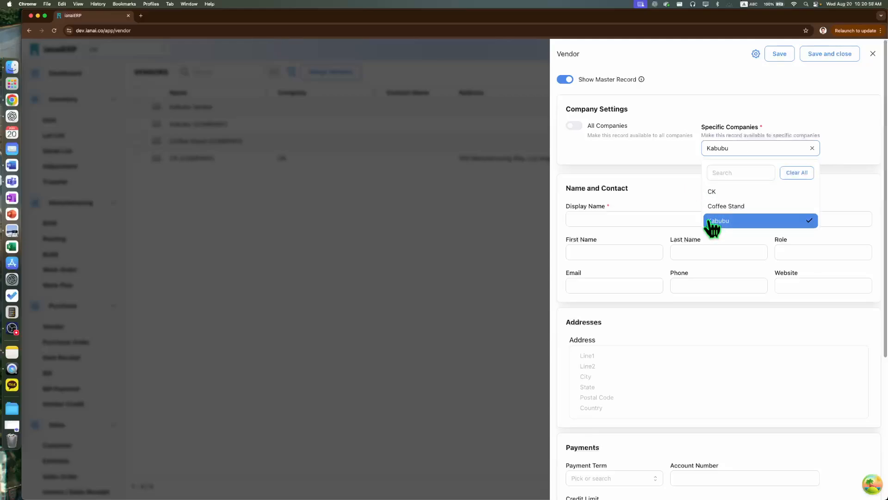
pyautogui.click(654, 165)
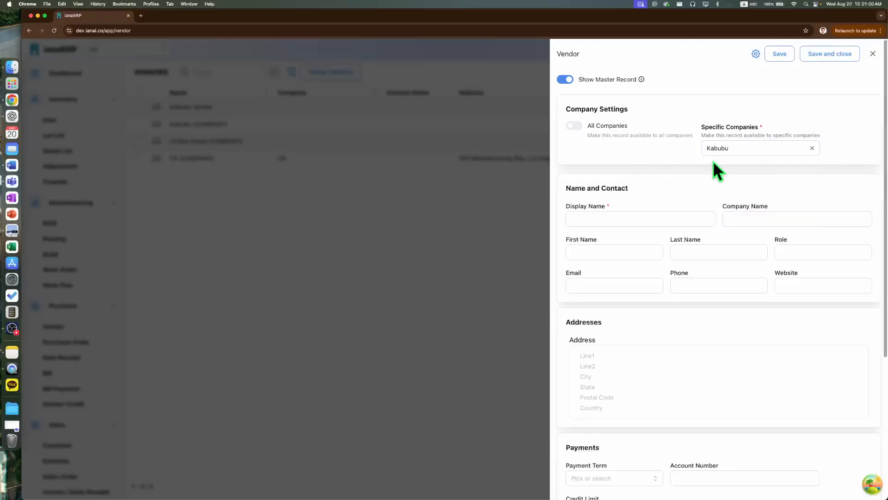
# Step: Set the new vendor's display name to "Kabubu Eyes Vendor" and its company name to "EyeMaker"
pyautogui.click(603, 219)
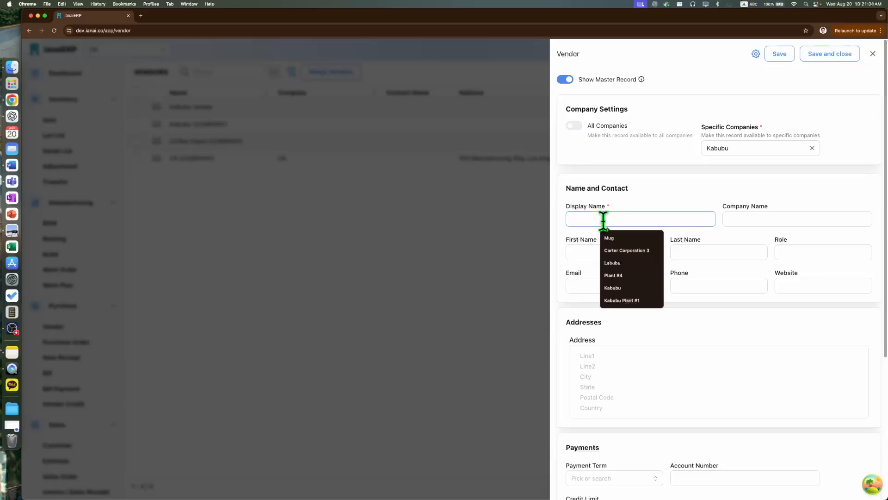
pyautogui.write('Kabubu E')
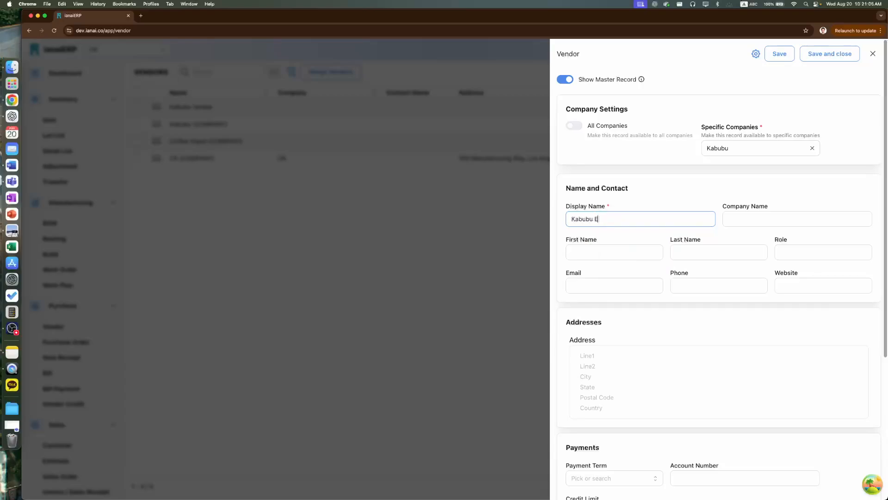
pyautogui.write('yes Vendor')
pyautogui.click(681, 207)
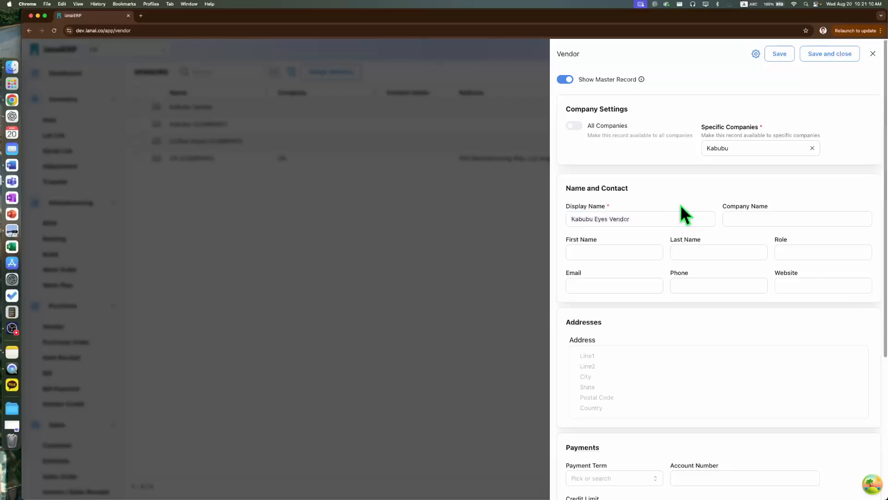
pyautogui.click(759, 220)
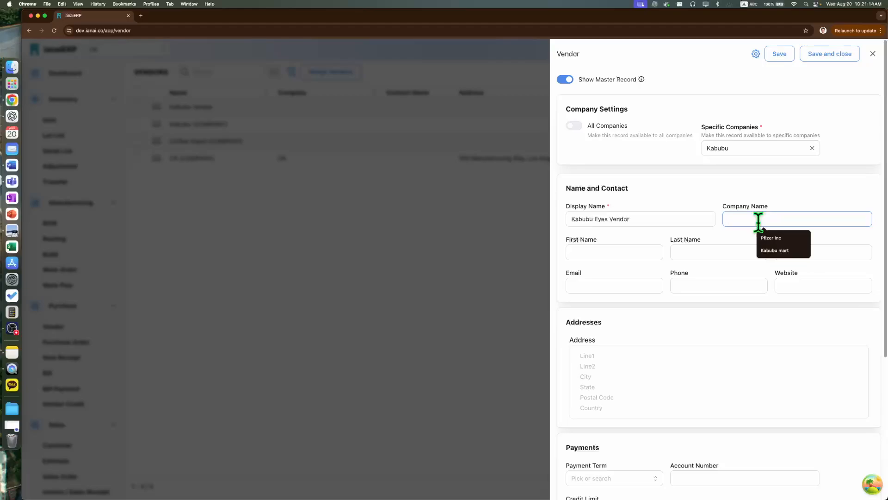
pyautogui.write('EyeMaker')
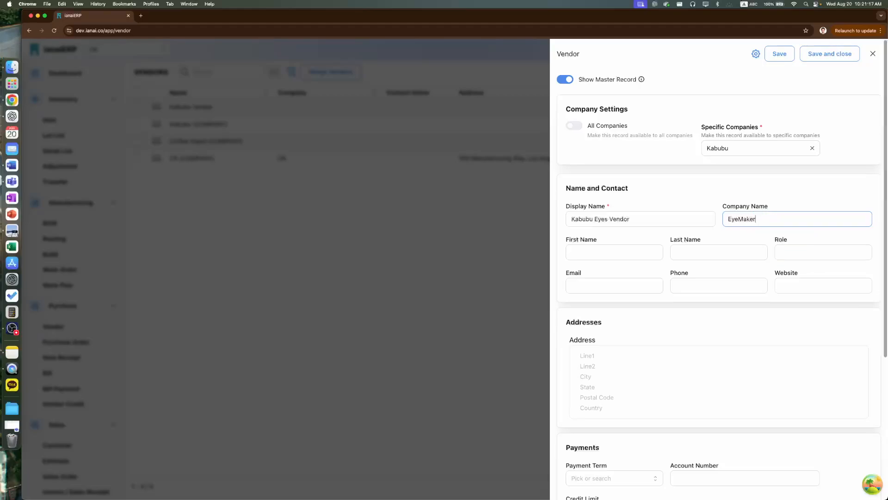
pyautogui.press('Tab')
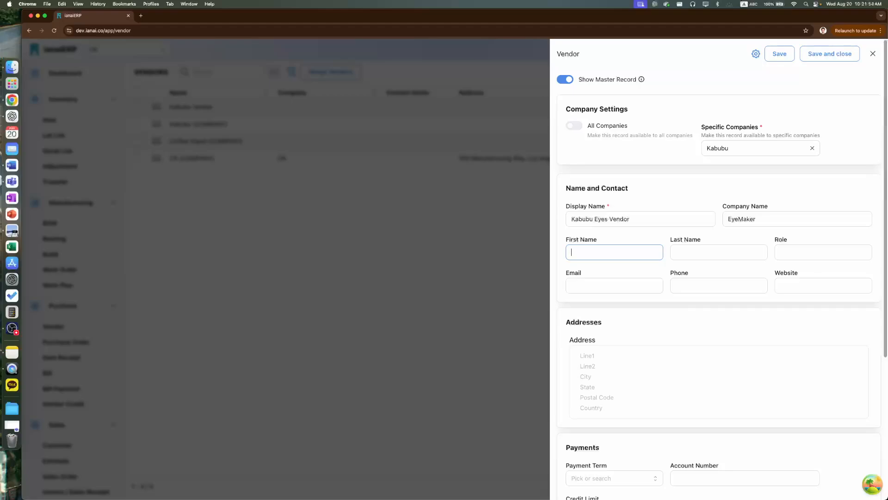
# Step: Review the vendor's address, payment and other details sections, leaving them blank, and save and close the record
pyautogui.scroll(-2, 716, 316)
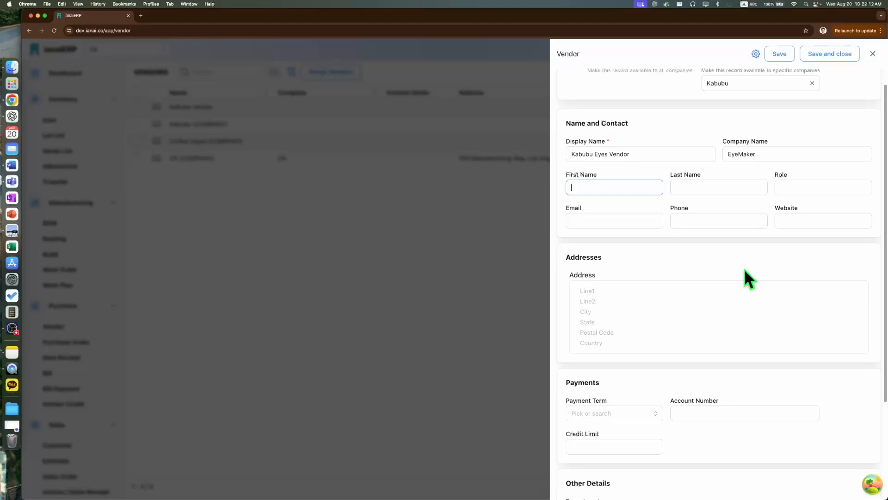
pyautogui.scroll(-5, 745, 260)
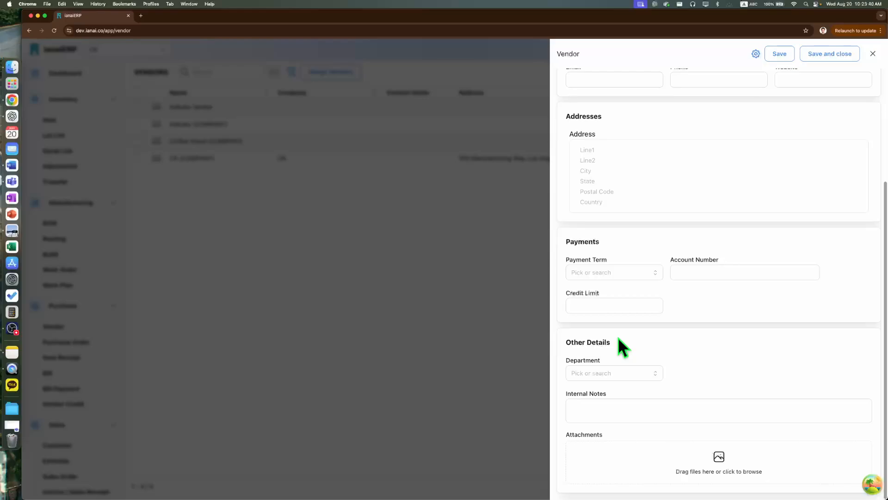
pyautogui.click(597, 372)
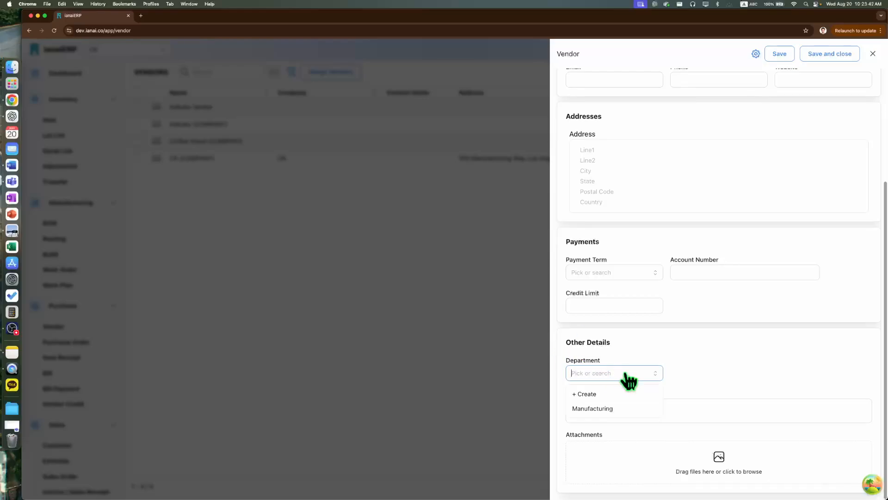
pyautogui.click(688, 360)
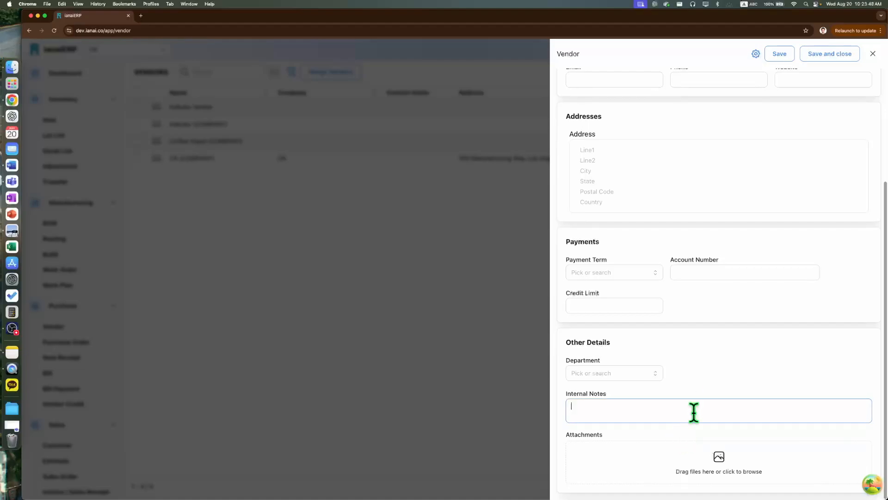
pyautogui.click(810, 352)
pyautogui.scroll(5, 820, 202)
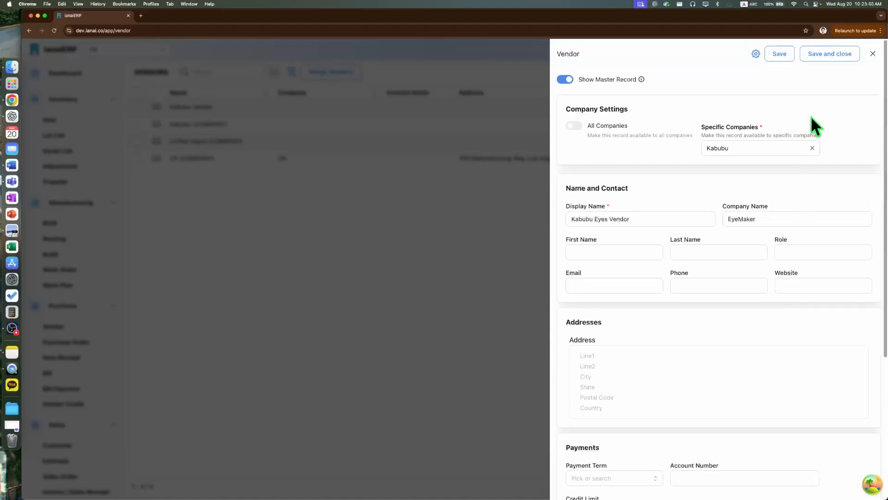
pyautogui.click(835, 60)
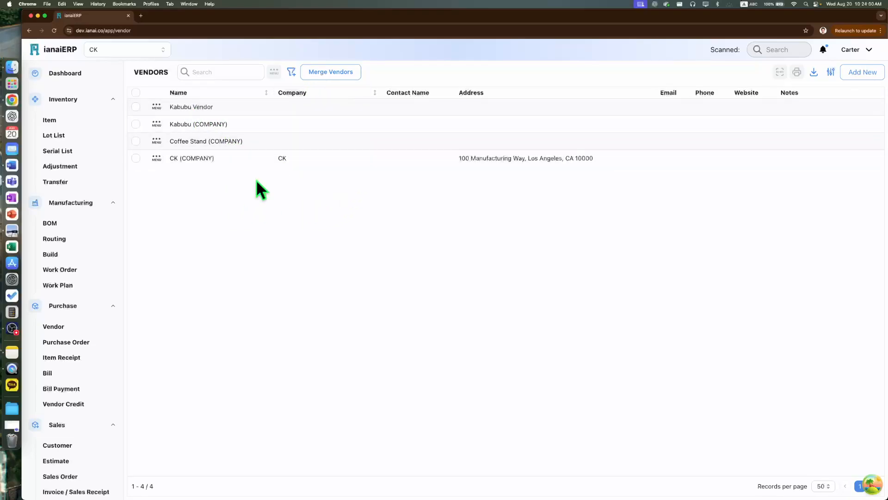
# Step: View the transaction list of Kabubu Vendor, return to the vendor list and check the actions available for that vendor
pyautogui.click(199, 112)
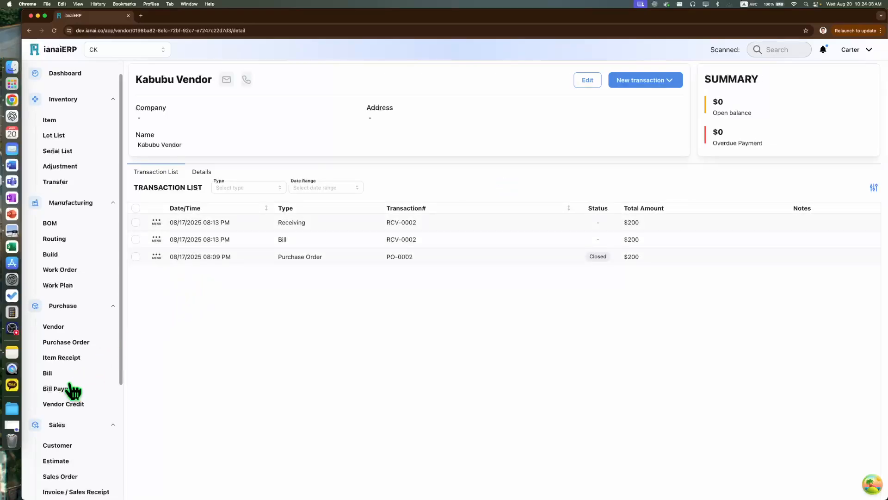
pyautogui.click(70, 326)
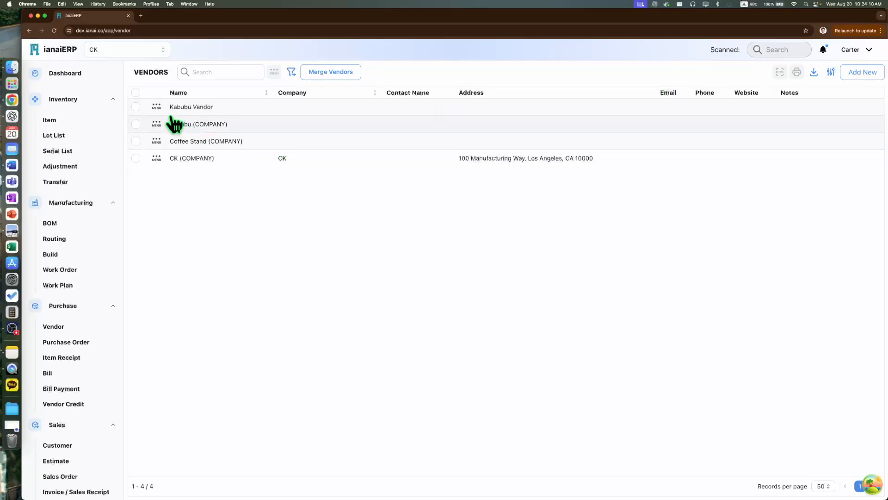
pyautogui.click(157, 106)
pyautogui.click(205, 237)
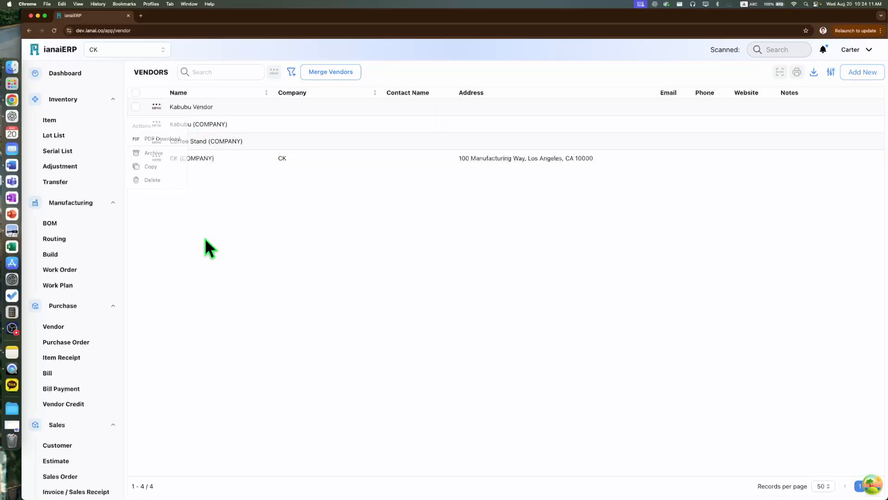
# Step: Filter the vendor list to show all vendors, both active and archived
pyautogui.click(291, 72)
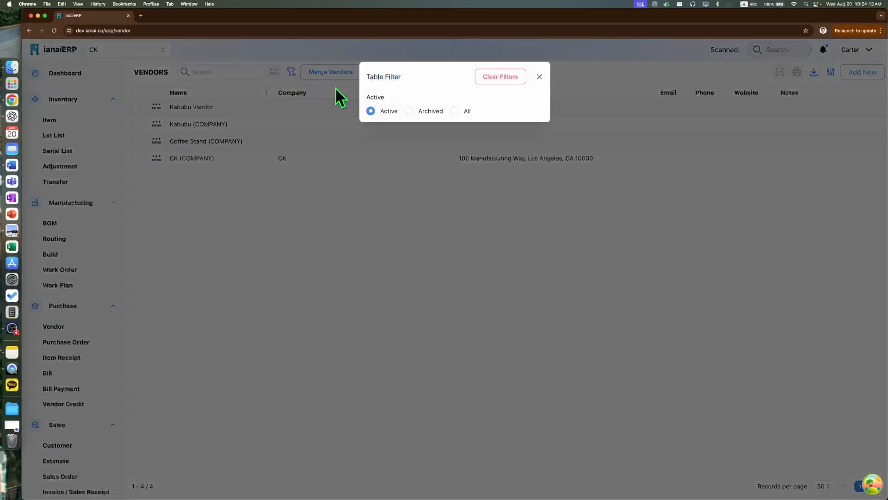
pyautogui.click(454, 111)
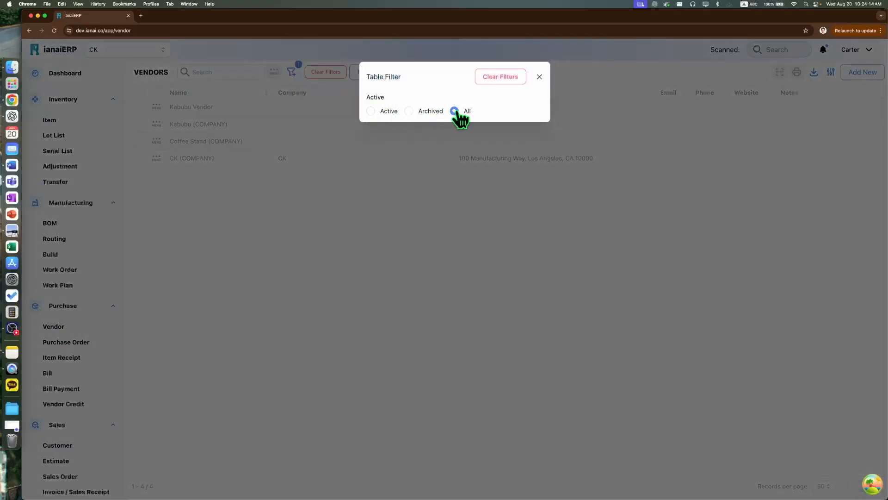
pyautogui.click(539, 77)
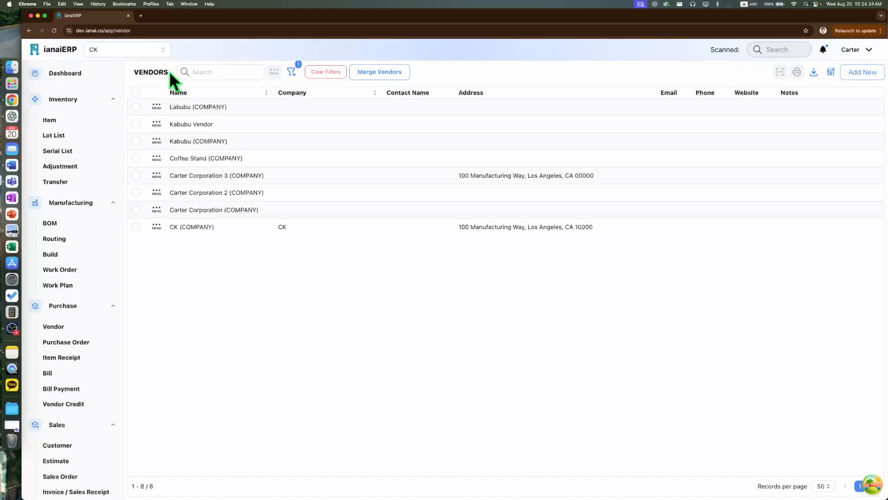
pyautogui.moveTo(168, 72); pyautogui.dragTo(133, 71)
pyautogui.click(136, 72)
# Step: Switch the active company from CK to Kabubu while staying on the vendor list
pyautogui.click(97, 51)
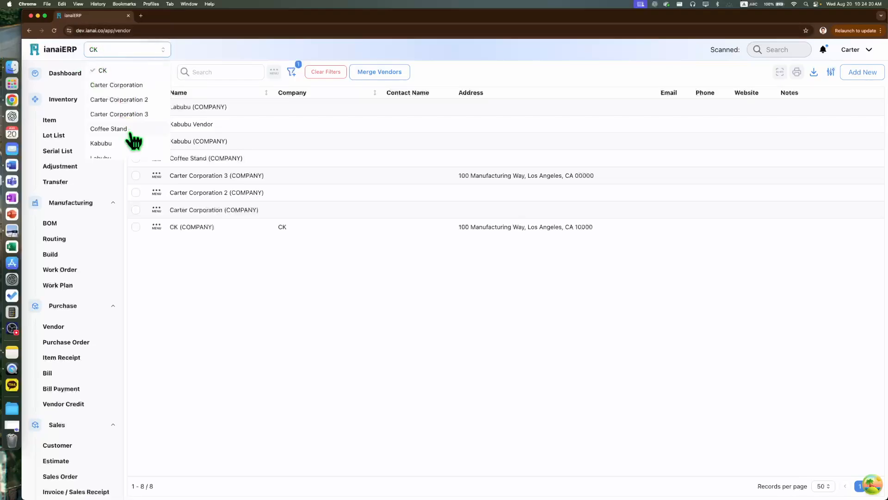
pyautogui.scroll(-1, 132, 139)
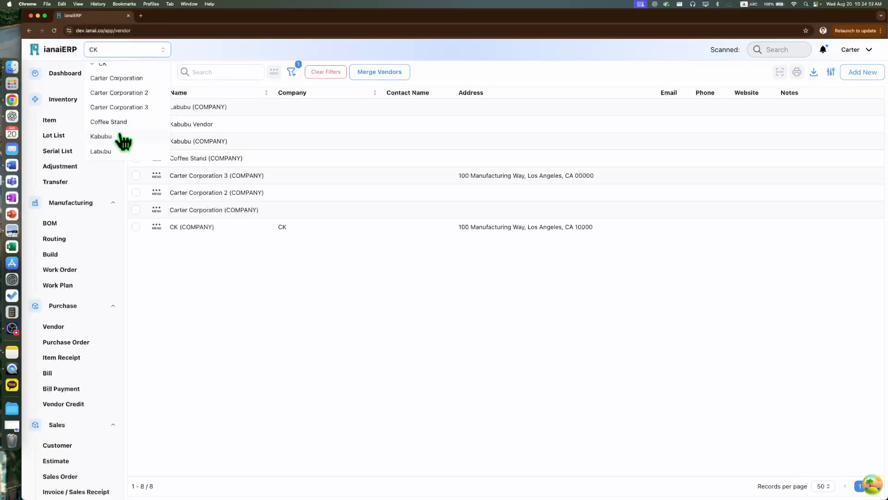
pyautogui.click(118, 137)
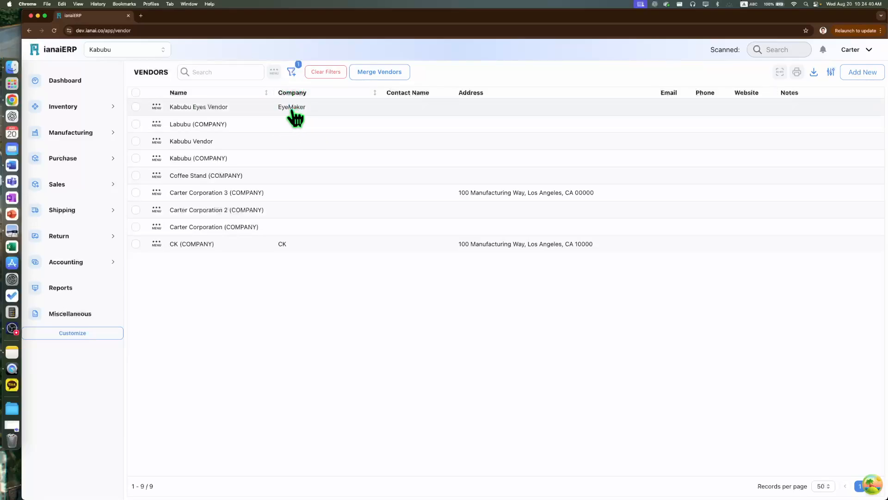
# Step: Open the detail page of Kabubu Eyes Vendor to examine its company information, balance summary and transactions
pyautogui.click(208, 107)
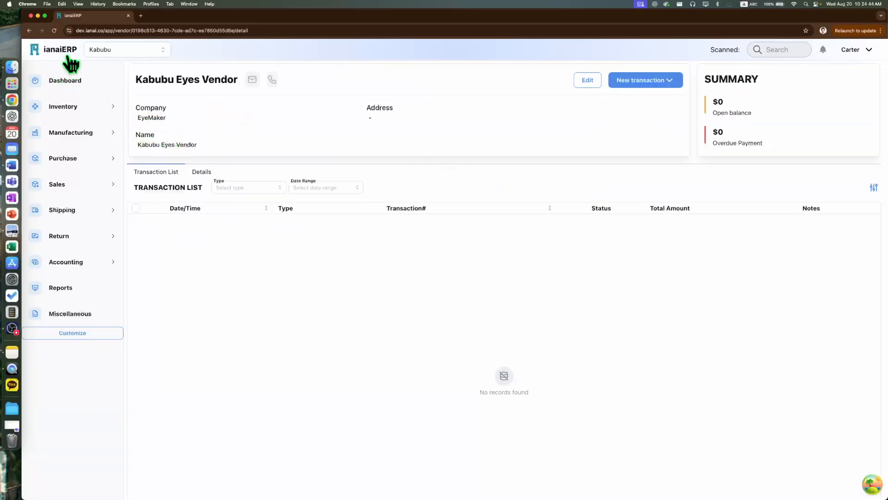
pyautogui.click(29, 30)
pyautogui.click(389, 107)
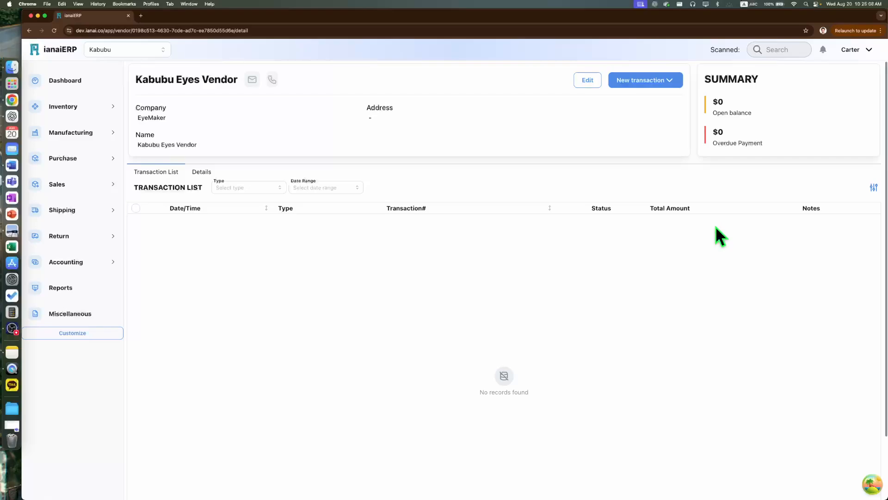
pyautogui.click(10, 329)
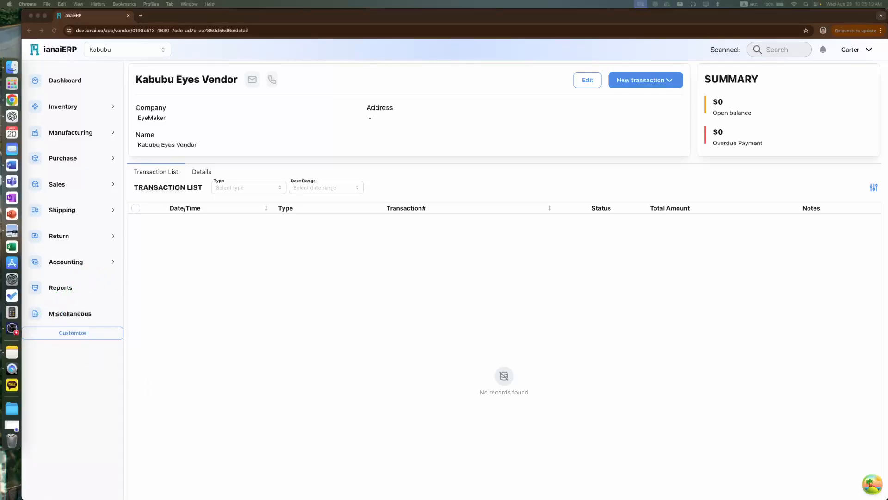